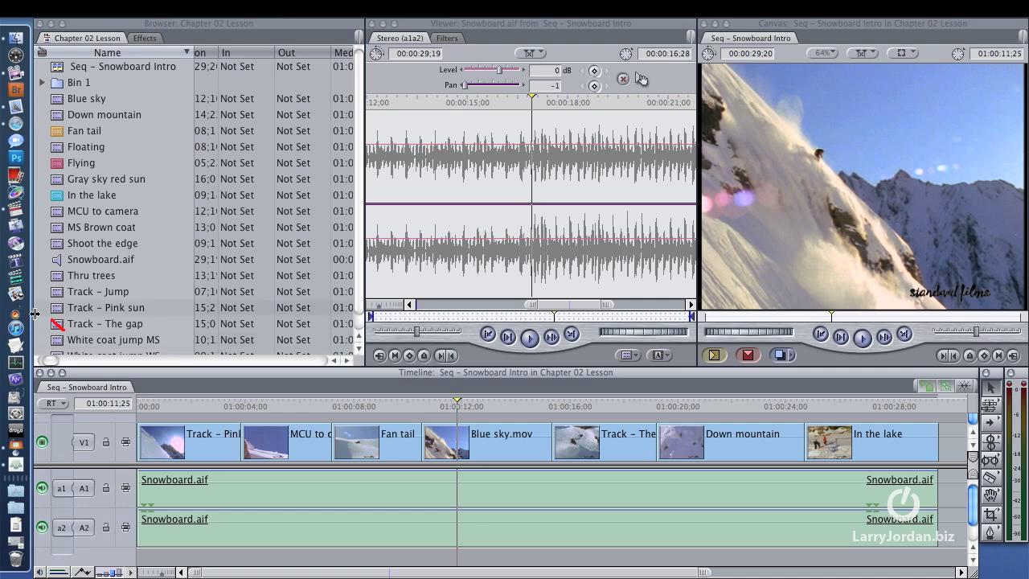
# Launch Compressor from the Dock next to the Snowboard Intro sequence and open the window layouts list
pyautogui.click(14, 229)
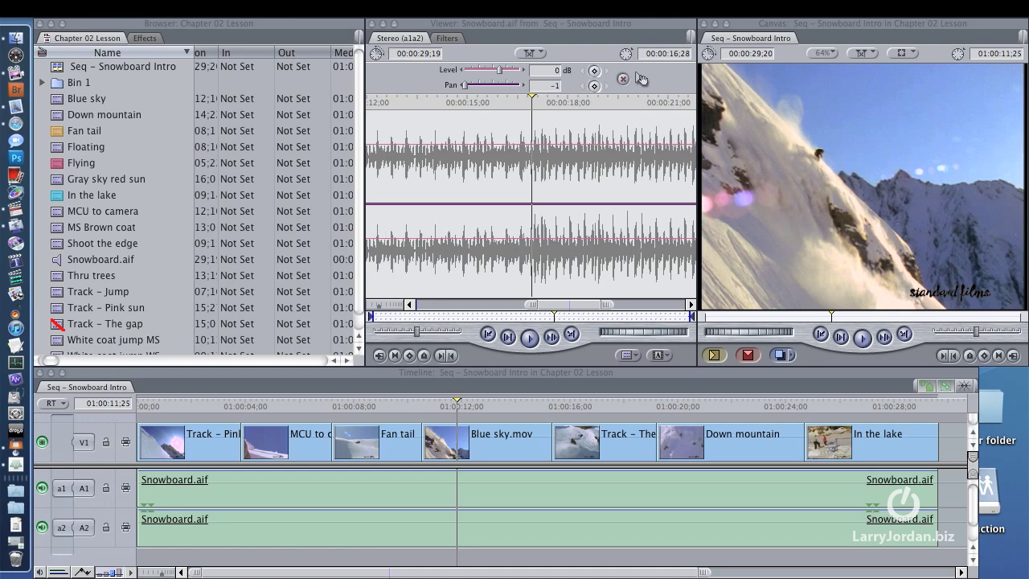
pyautogui.click(338, 9)
# Apply the Standard 1280x800 layout and view the MPEG-2 6.2Mbps 2-pass and Dolby Digital Professional 2.0 summaries
pyautogui.moveTo(399, 126)
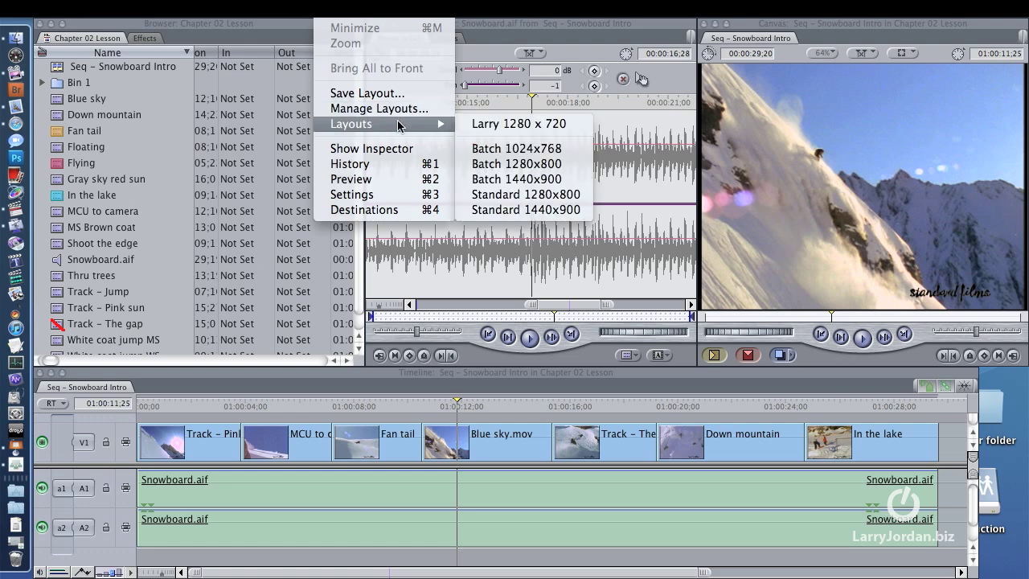
pyautogui.click(508, 196)
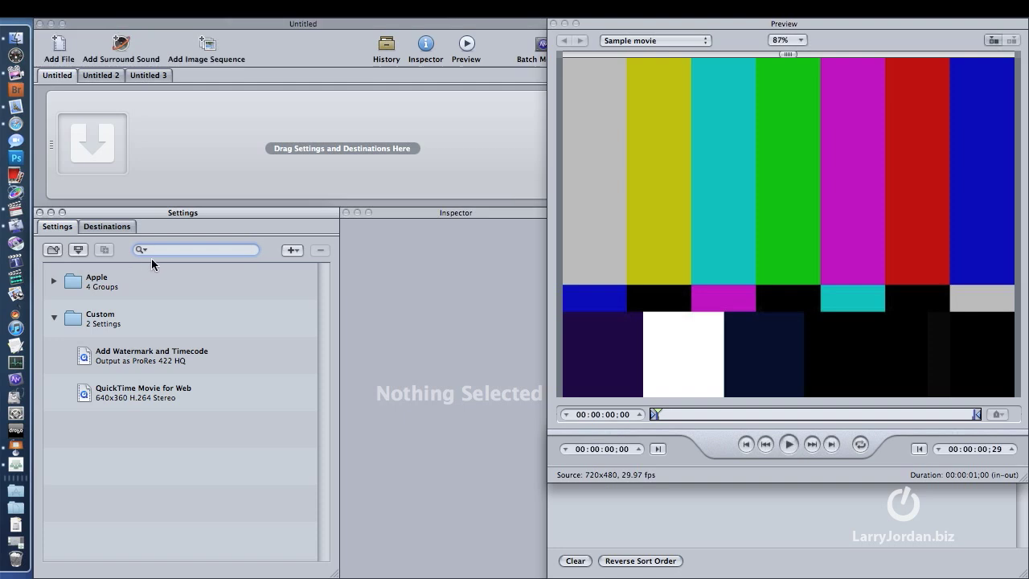
pyautogui.click(53, 281)
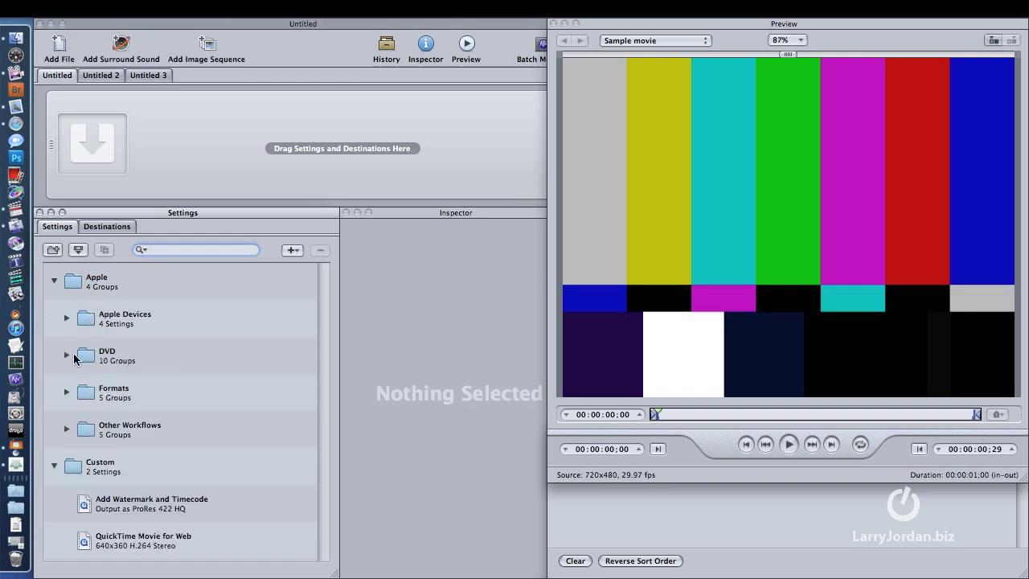
pyautogui.click(67, 358)
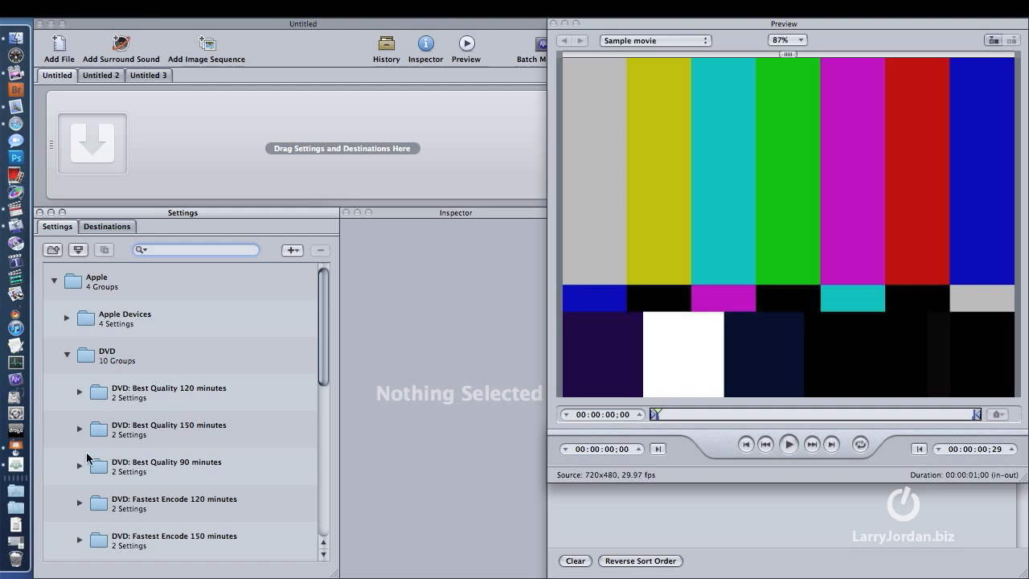
pyautogui.click(80, 466)
pyautogui.scroll(-3, 170, 425)
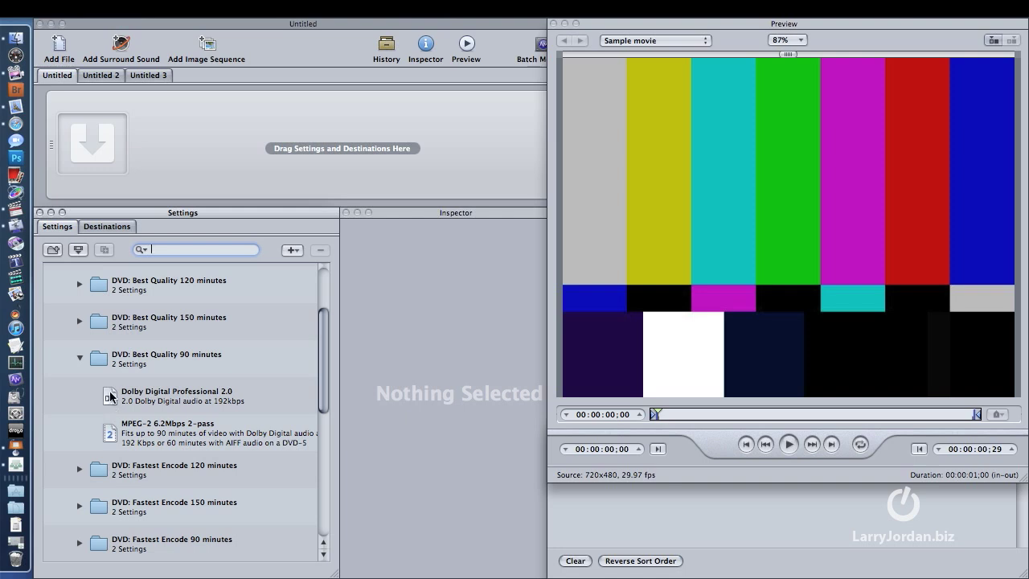
pyautogui.click(118, 435)
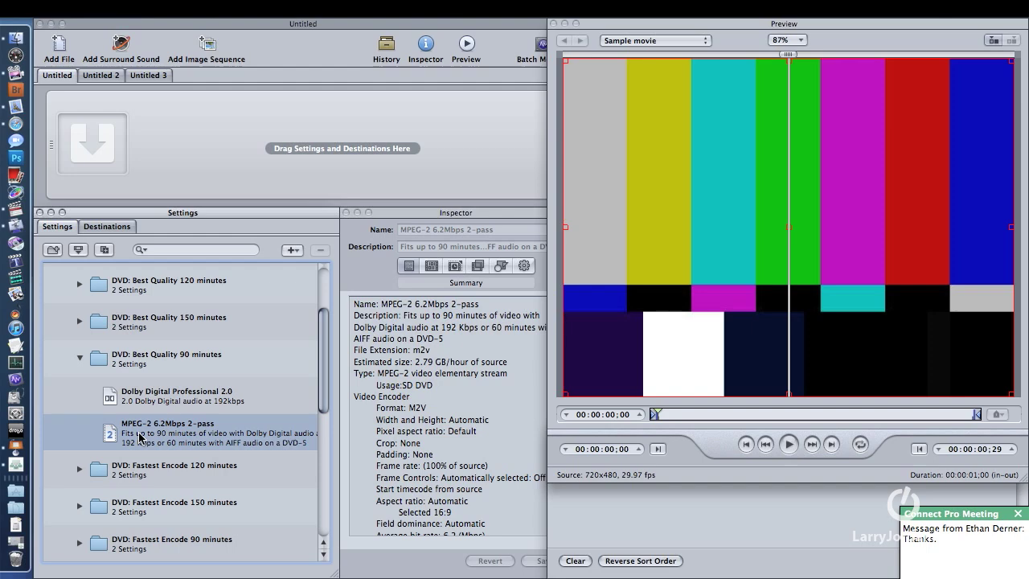
pyautogui.click(139, 392)
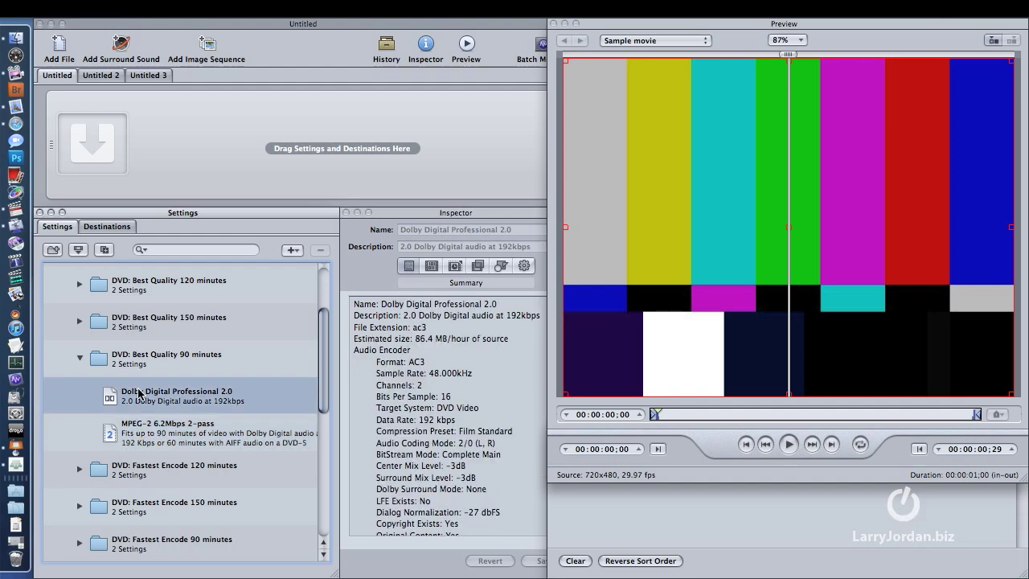
pyautogui.click(139, 437)
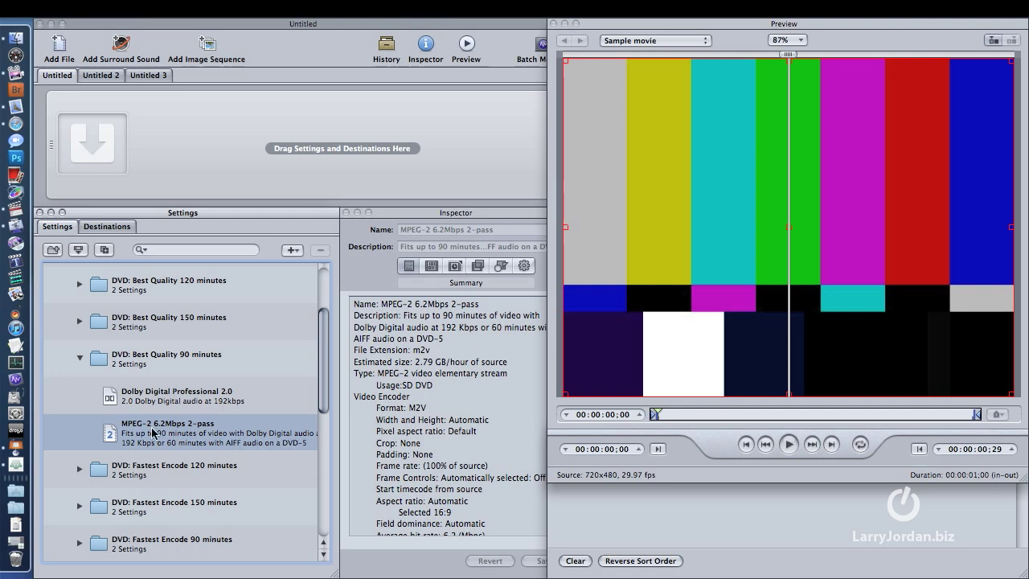
# Review the MPEG-2 preset's quality: Two pass VBR Best, 6.2 Mbps average, 7.7 Mbps maximum
pyautogui.click(431, 266)
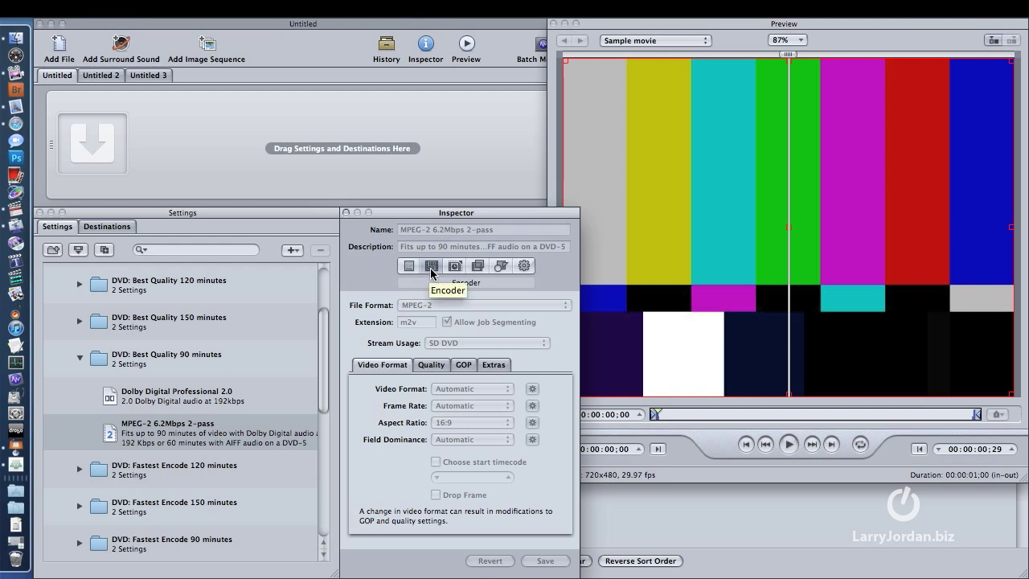
pyautogui.click(431, 365)
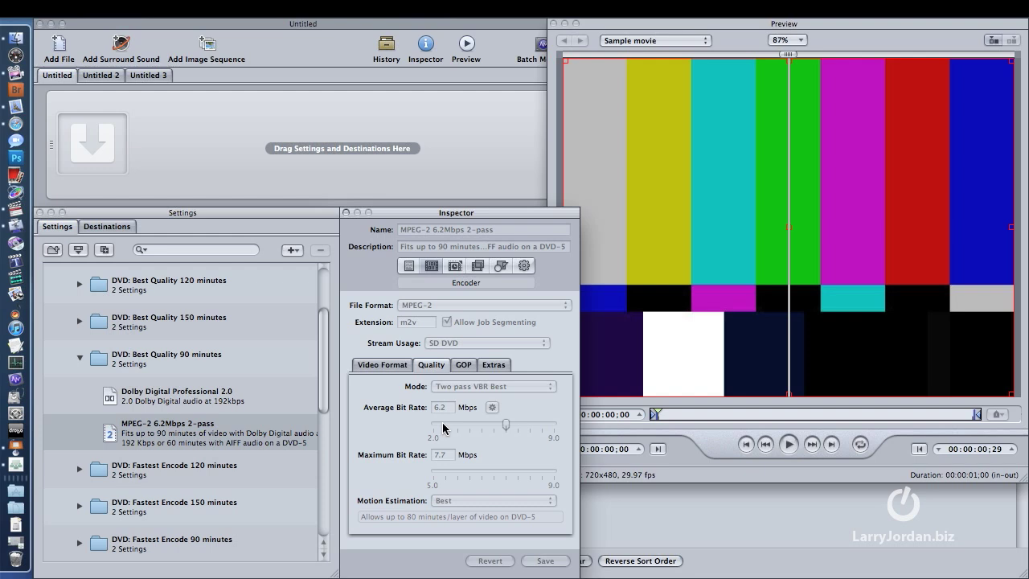
# Add Cerf - Future Internet.mov from the Files folder to the Untitled batch
pyautogui.click(174, 143)
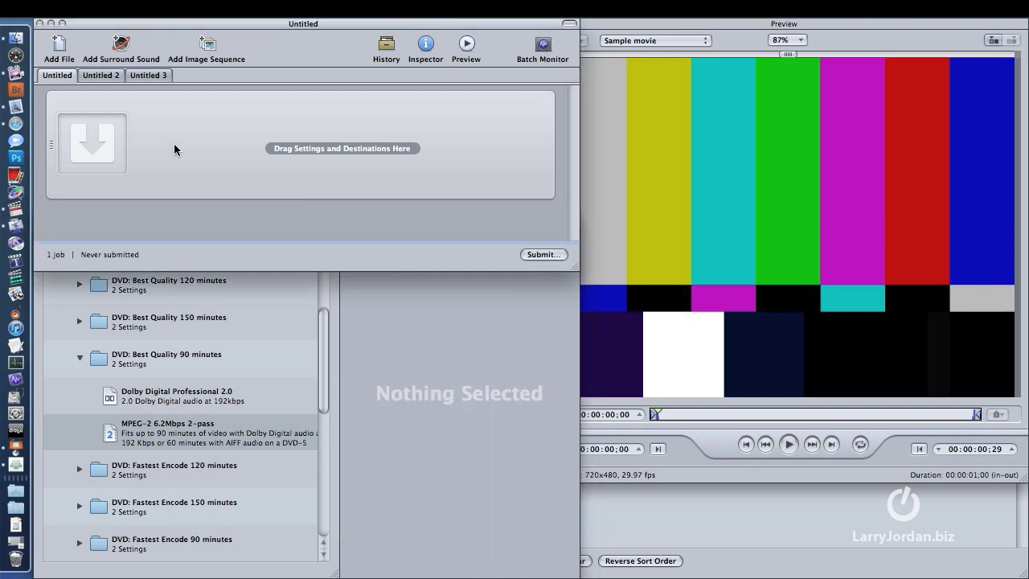
pyautogui.click(70, 59)
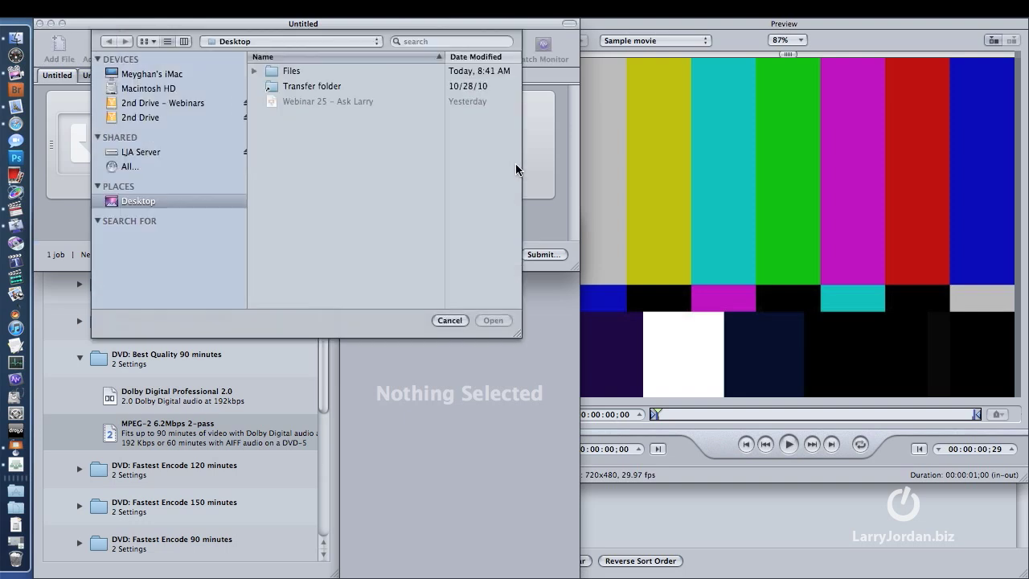
pyautogui.doubleClick(313, 72)
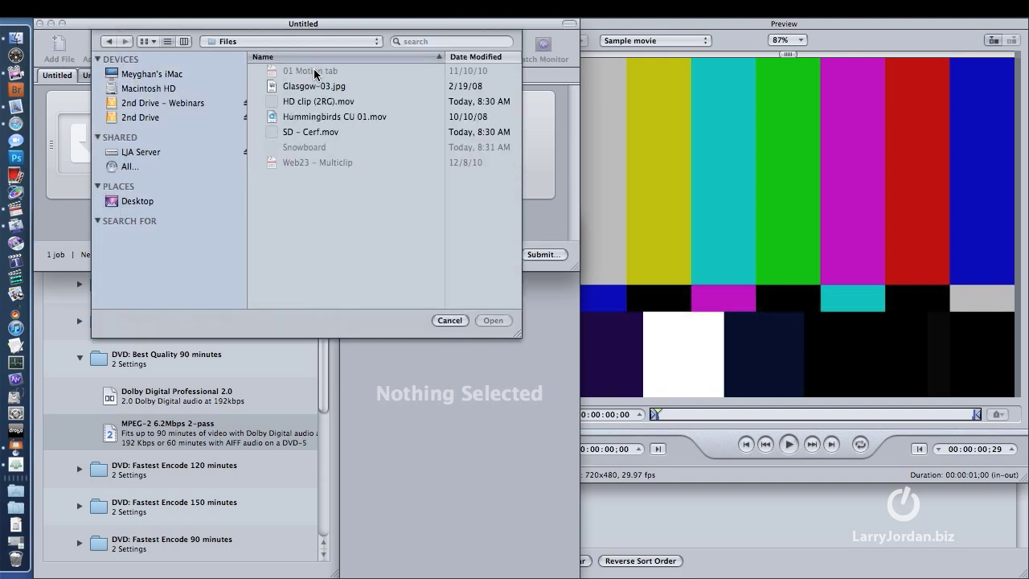
pyautogui.click(322, 132)
pyautogui.click(494, 321)
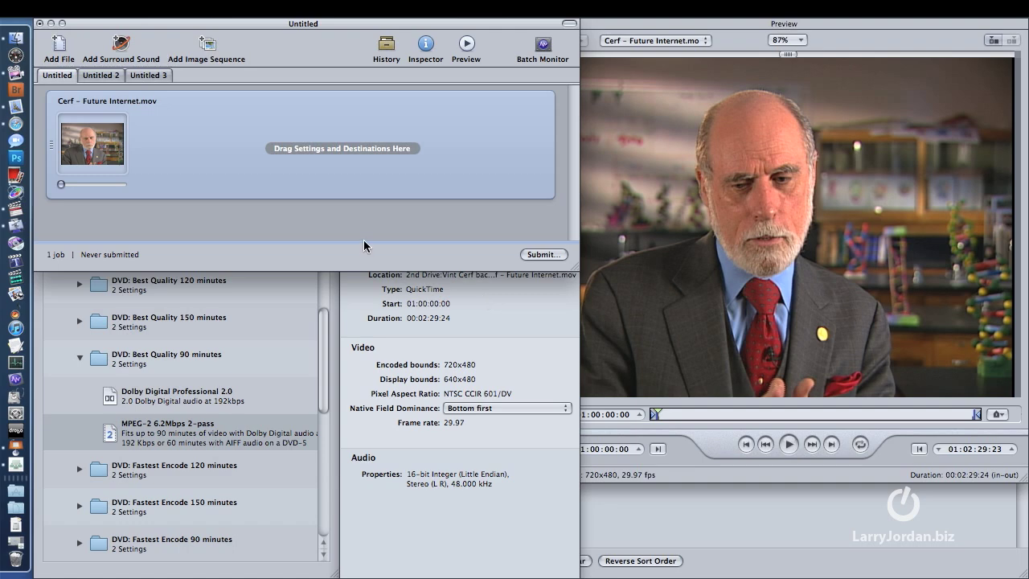
# Apply the MPEG-2 6.2Mbps 2-pass setting to the clip's job
pyautogui.click(184, 437)
pyautogui.click(430, 364)
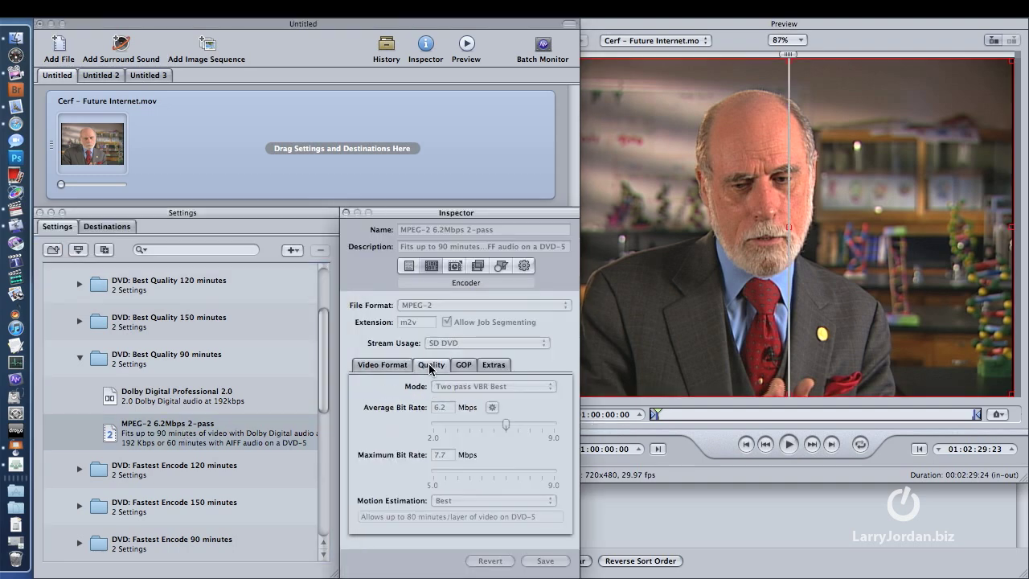
pyautogui.moveTo(157, 426); pyautogui.dragTo(173, 379)
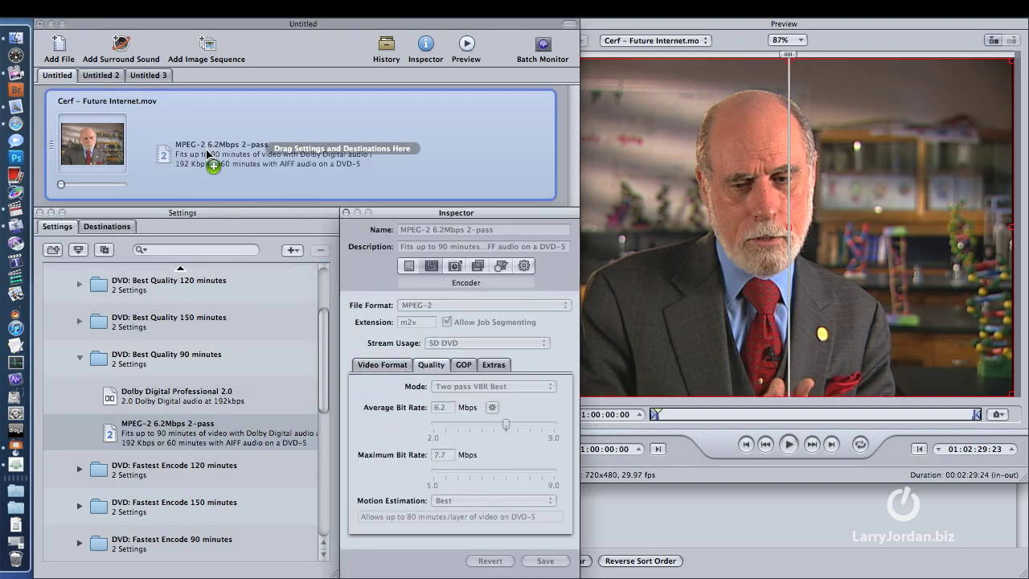
pyautogui.moveTo(208, 153); pyautogui.dragTo(202, 131)
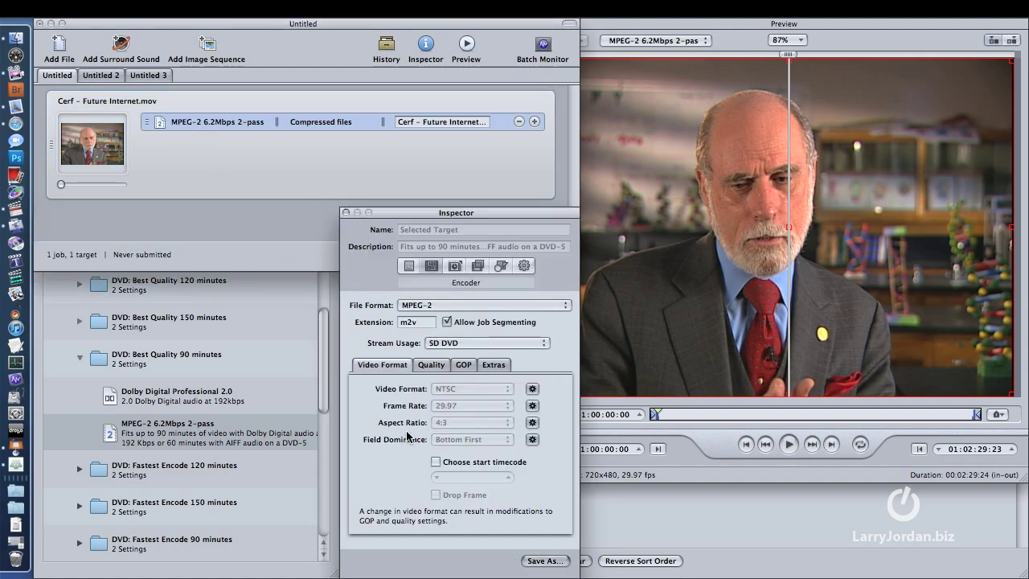
# Lower the average bit rate to 5.5 Mbps, giving a 7.2 Mbps maximum
pyautogui.click(432, 365)
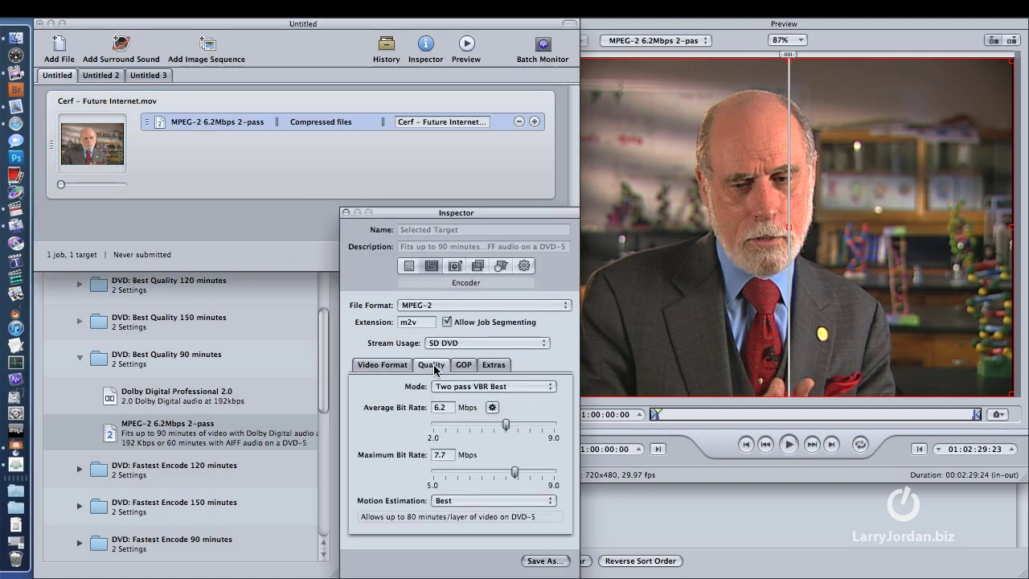
pyautogui.doubleClick(450, 409)
pyautogui.write('5.5')
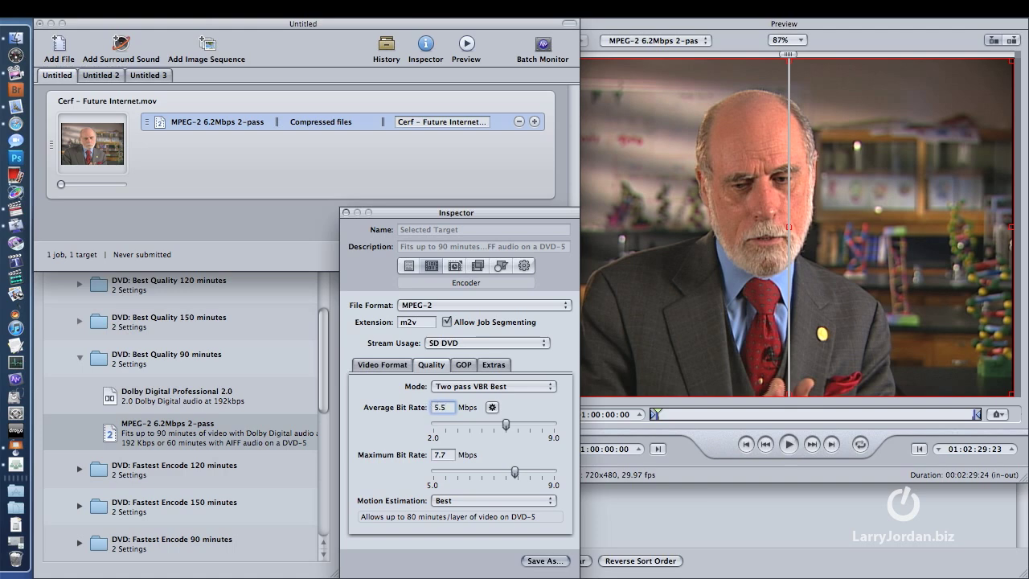
pyautogui.press('Tab')
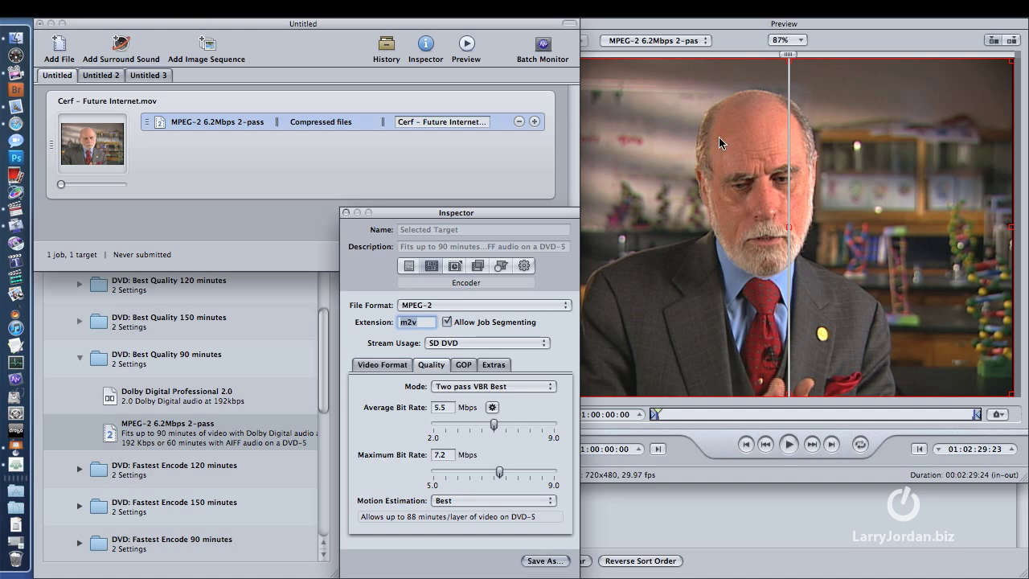
pyautogui.click(780, 58)
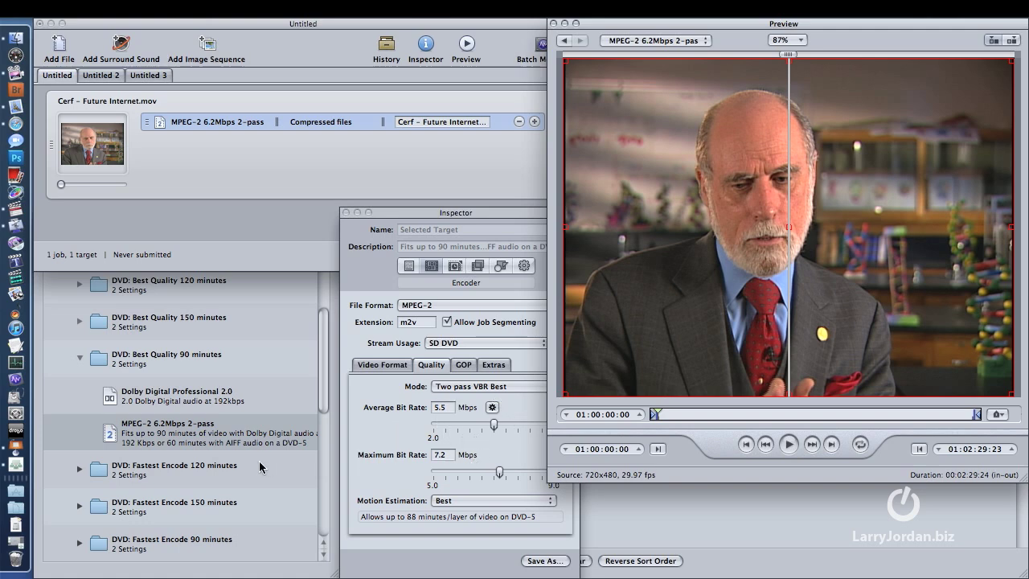
# Add Dolby Digital Professional 2.0 to the job as a second target
pyautogui.click(112, 398)
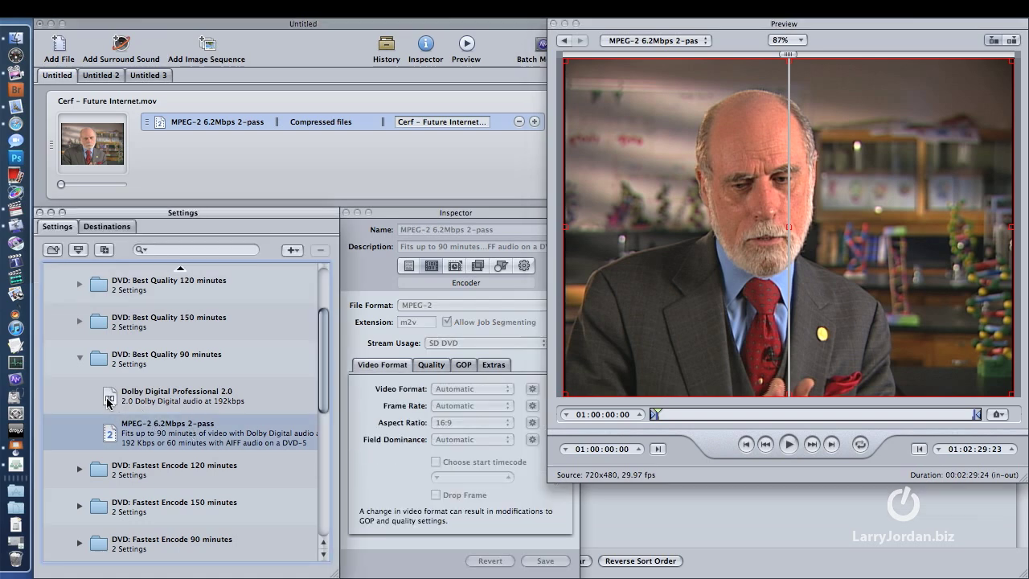
pyautogui.click(110, 395)
pyautogui.moveTo(110, 396); pyautogui.dragTo(183, 145)
# Change the Dolby Digital target's dialog normalization from -27 to -31 dBFS
pyautogui.click(380, 299)
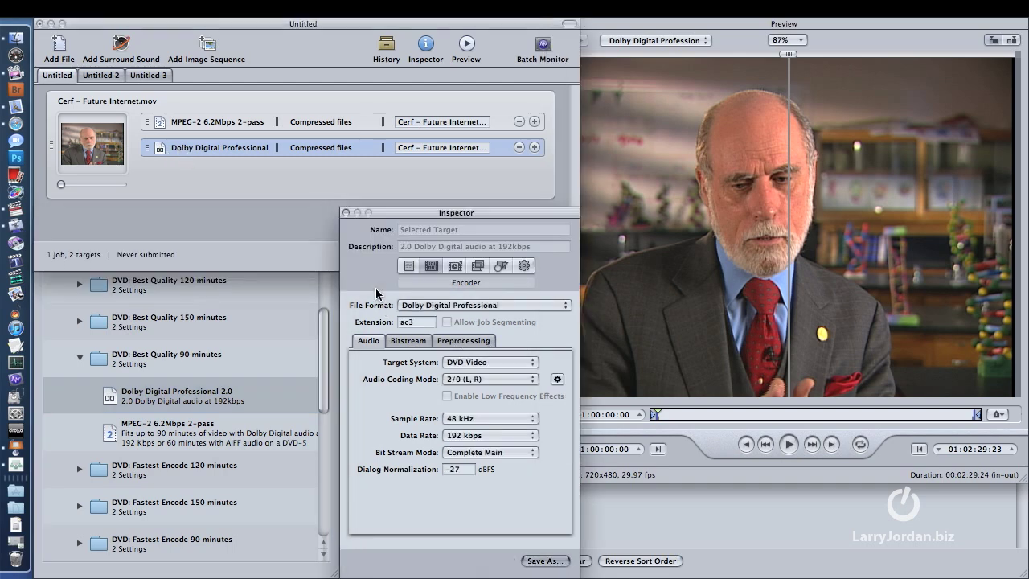
pyautogui.click(462, 471)
pyautogui.press('BackSpace')
pyautogui.press('BackSpace')
pyautogui.write('31')
# Set the Dolby Digital target's compression preset to None instead of Film Standard
pyautogui.click(474, 341)
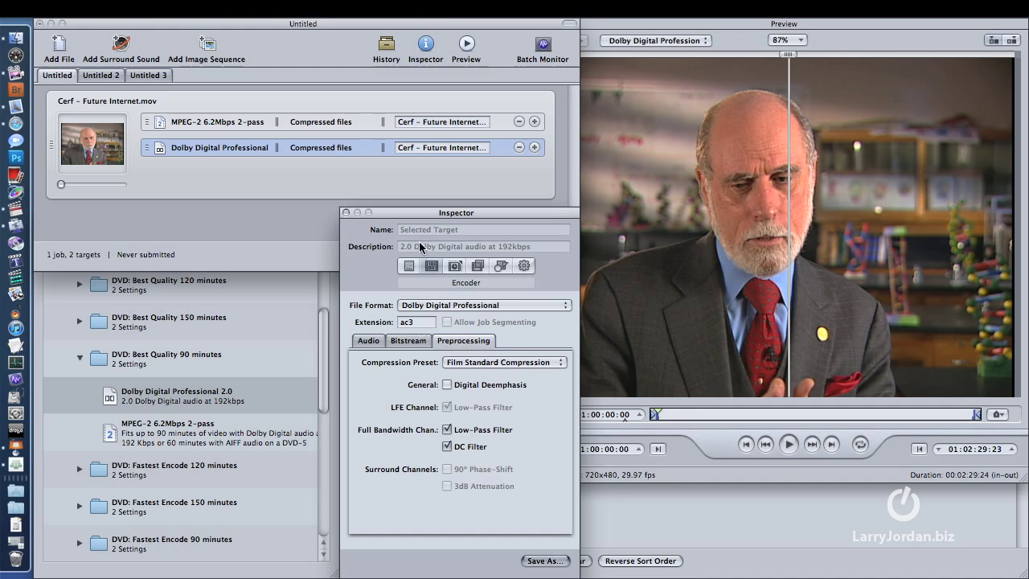
pyautogui.click(481, 362)
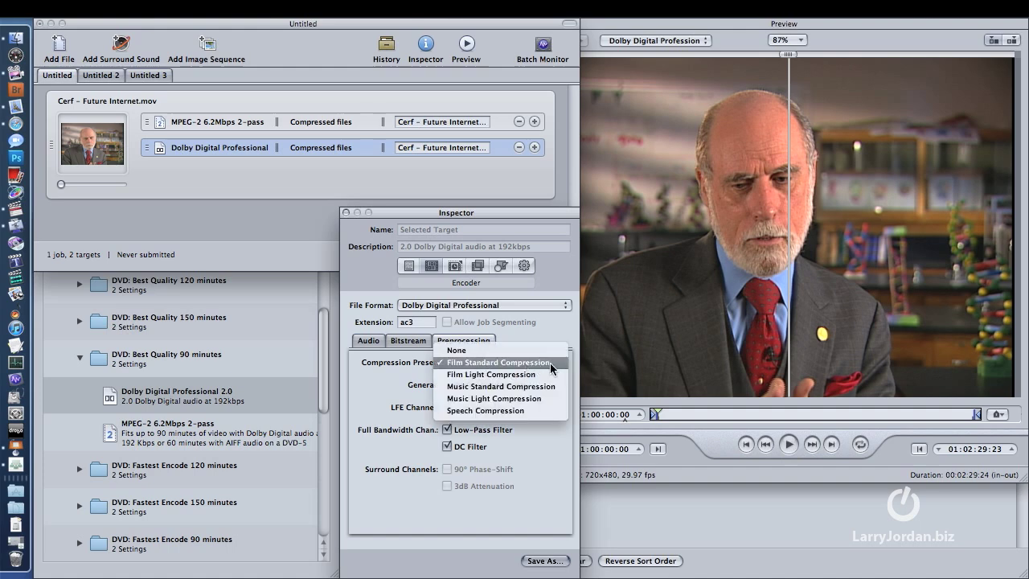
pyautogui.click(468, 350)
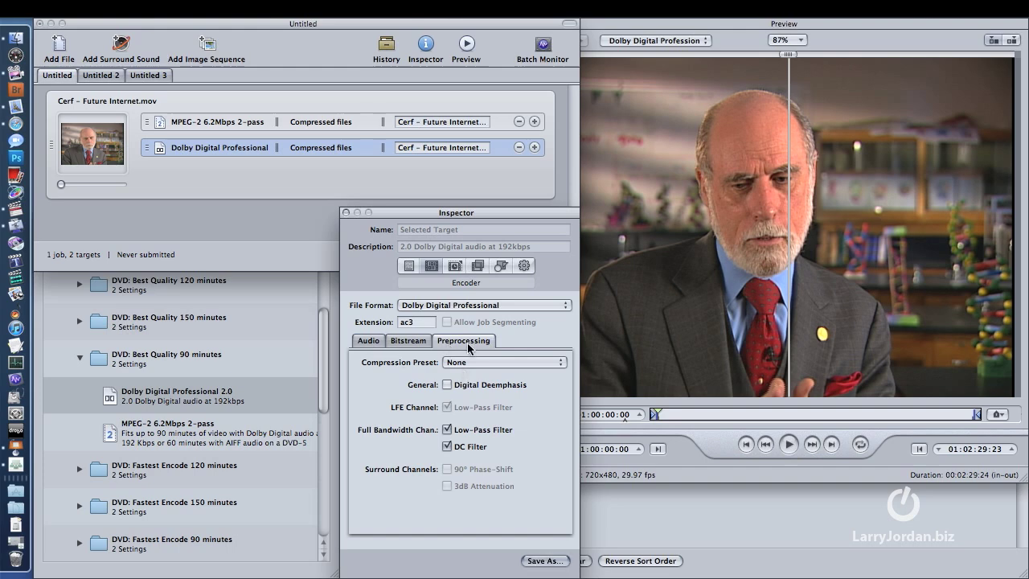
pyautogui.click(368, 342)
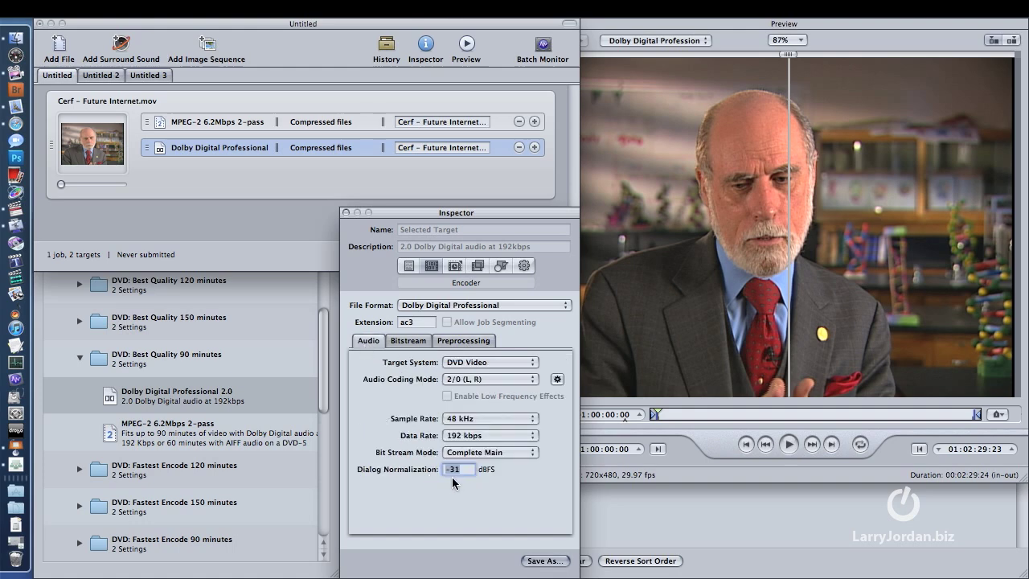